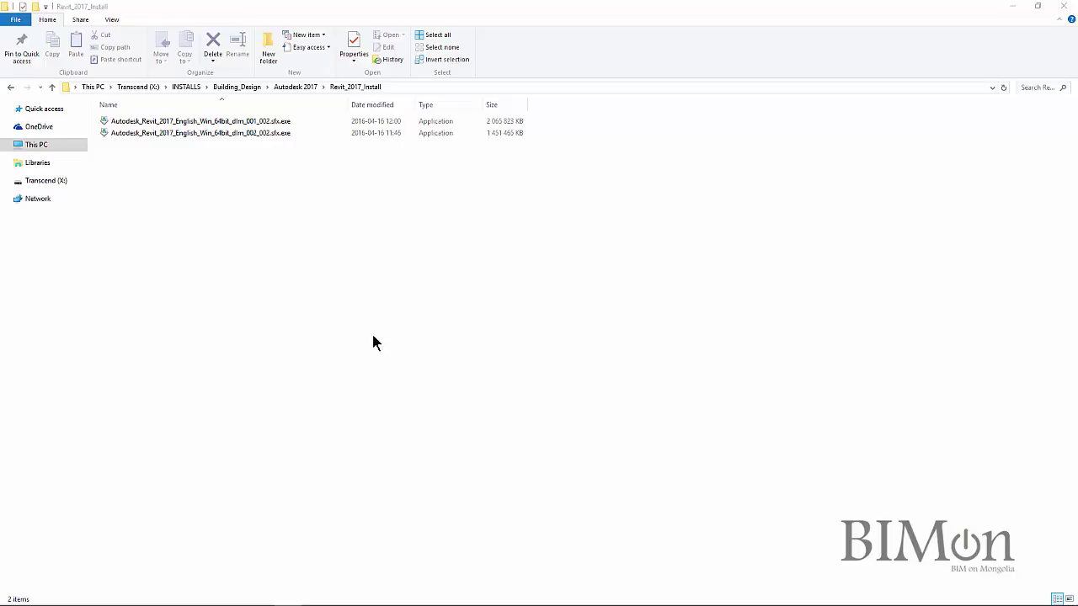
# Run Autodesk_Revit_2017_English_Win_64bit_dlm_001_002.sfx.exe and extract the installation files to C:\Autodesk\
pyautogui.click(257, 123)
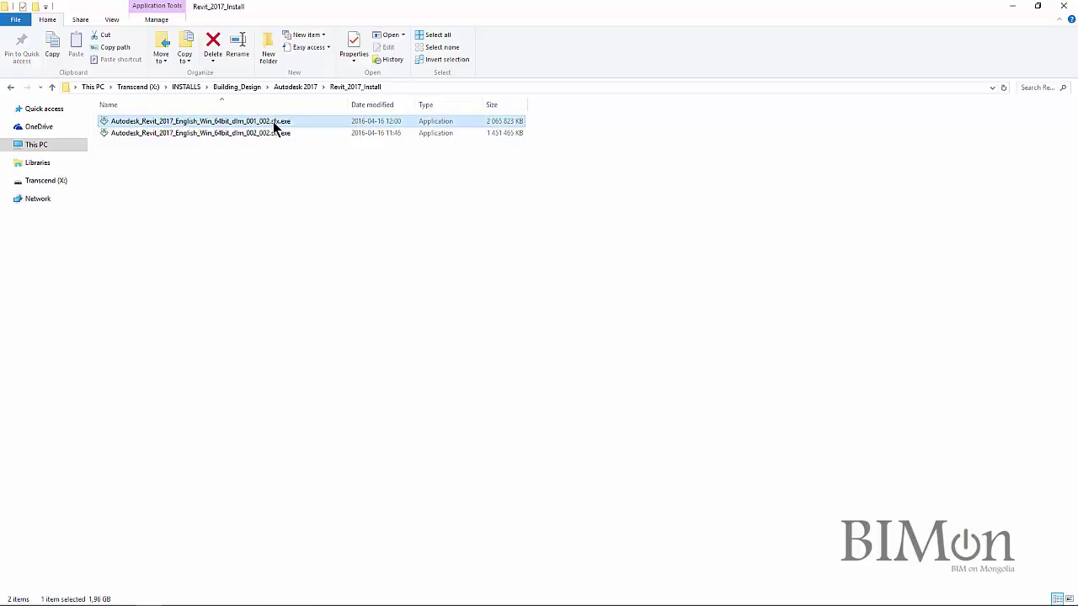
pyautogui.doubleClick(252, 122)
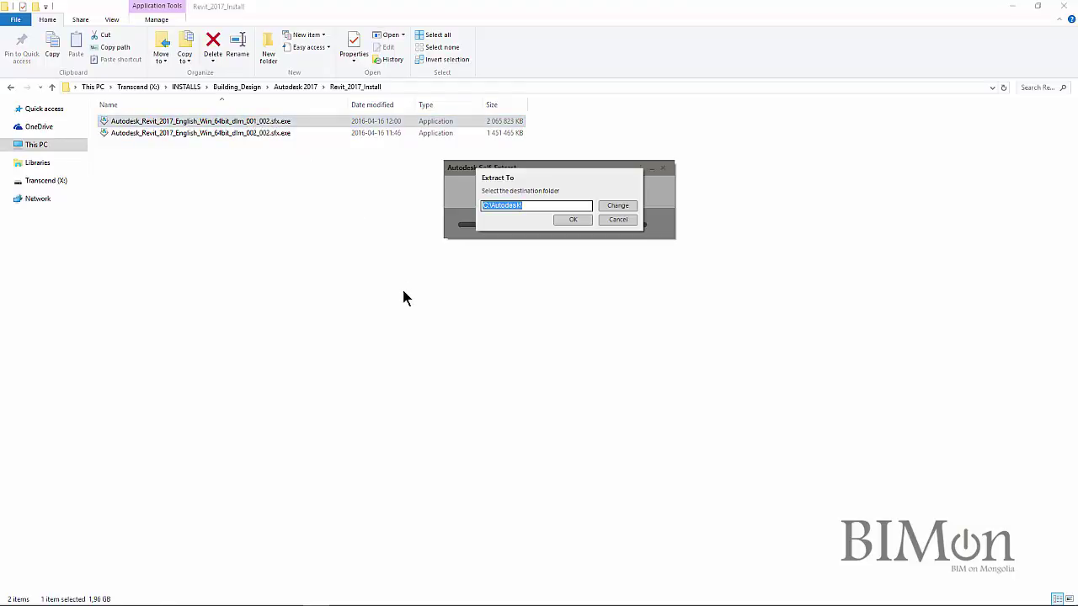
pyautogui.click(525, 206)
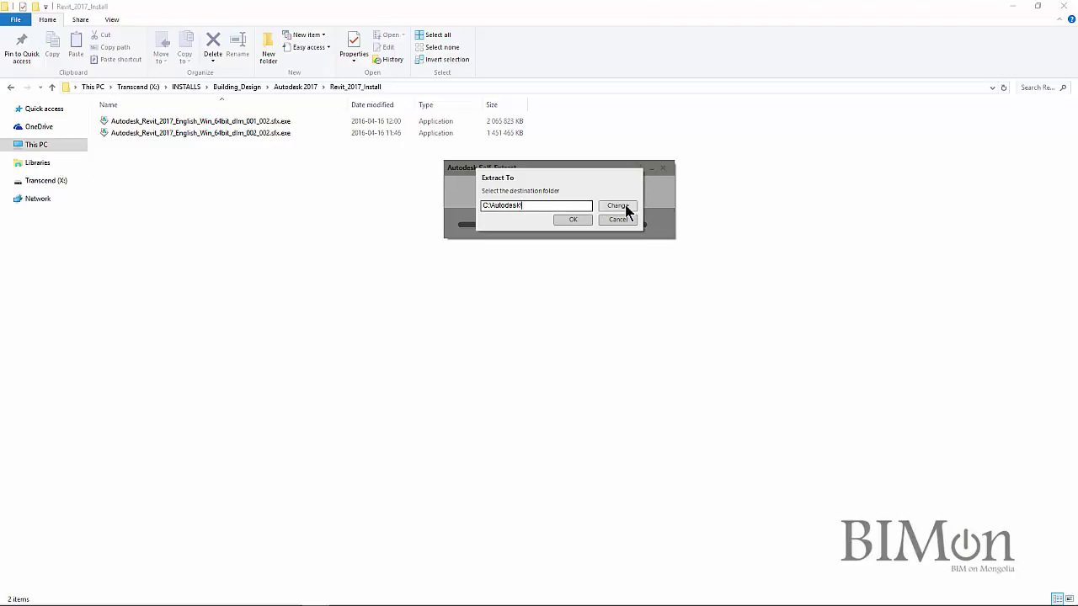
pyautogui.click(571, 219)
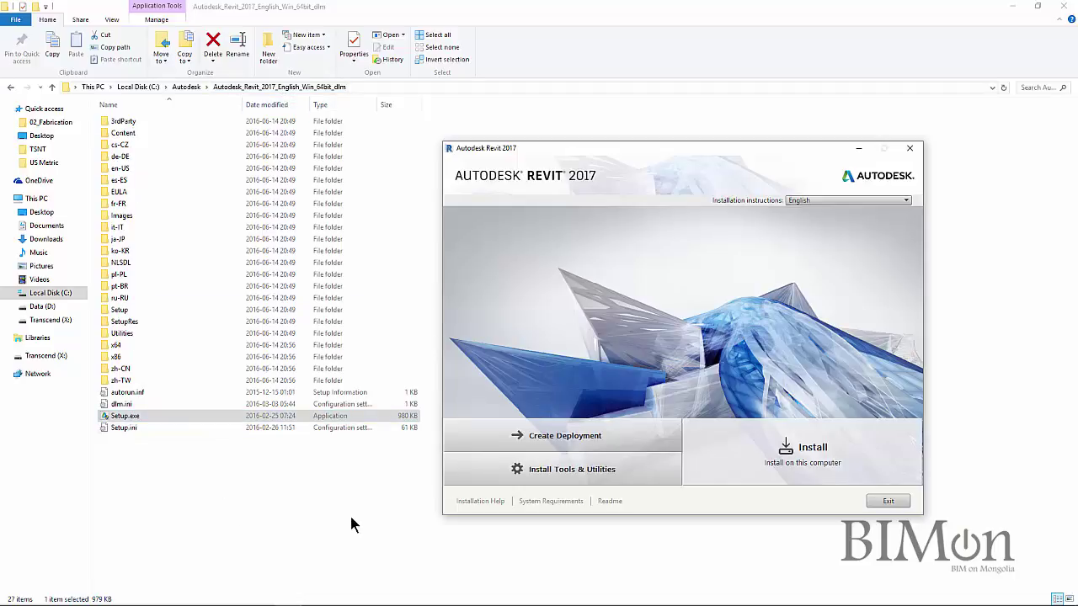
pyautogui.moveTo(615, 146); pyautogui.dragTo(491, 100)
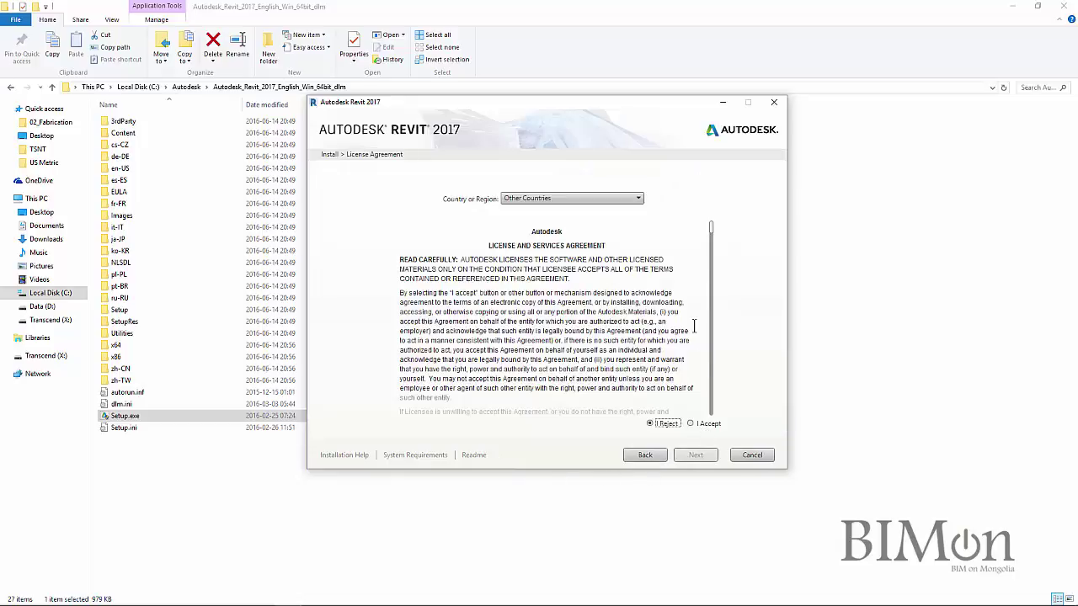
pyautogui.click(692, 424)
pyautogui.click(698, 456)
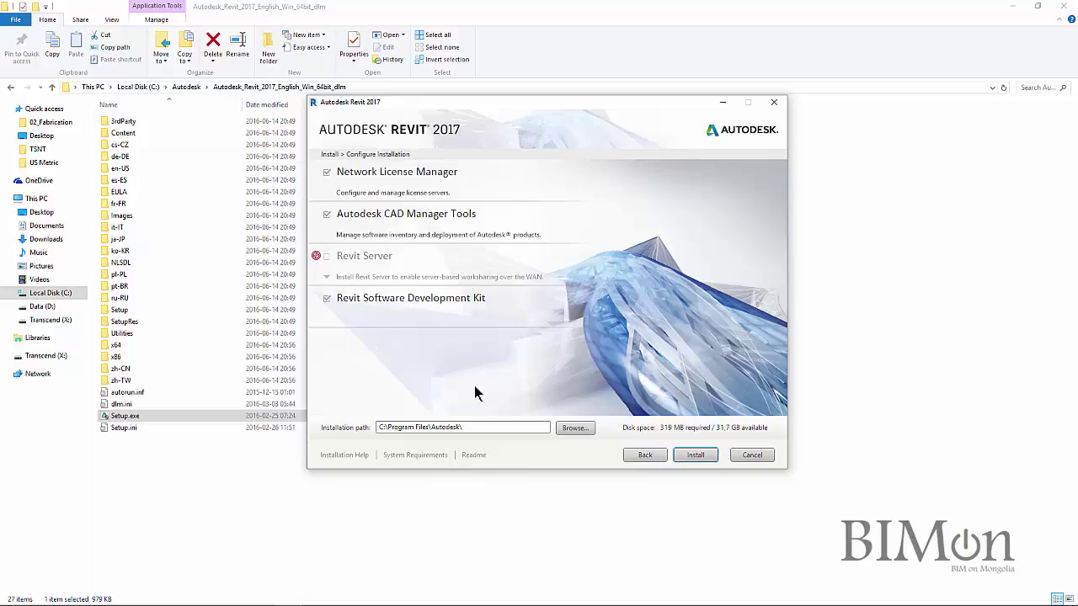
pyautogui.click(646, 455)
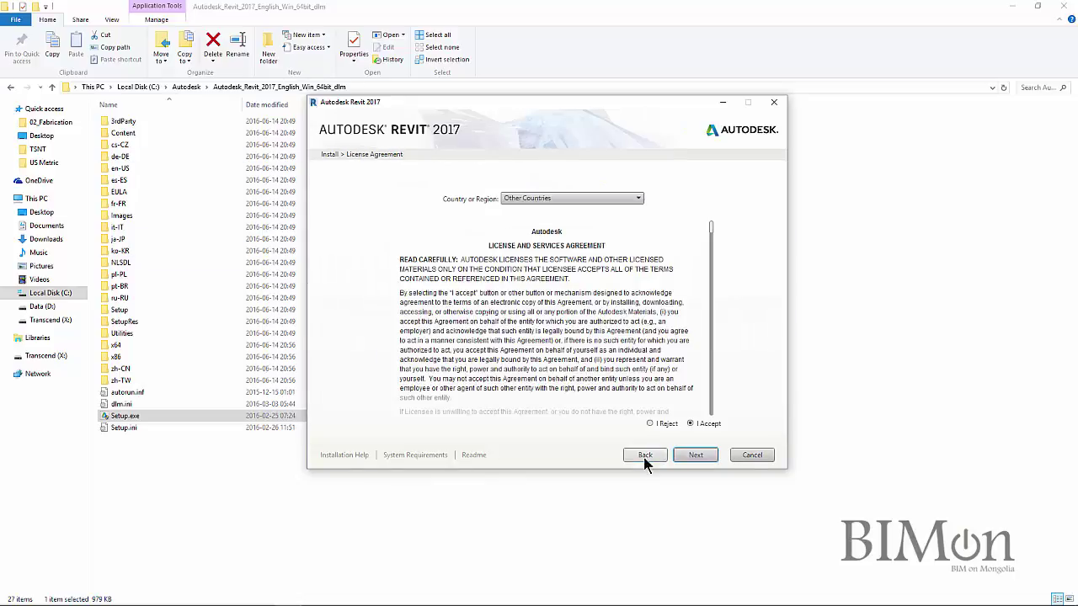
pyautogui.click(644, 456)
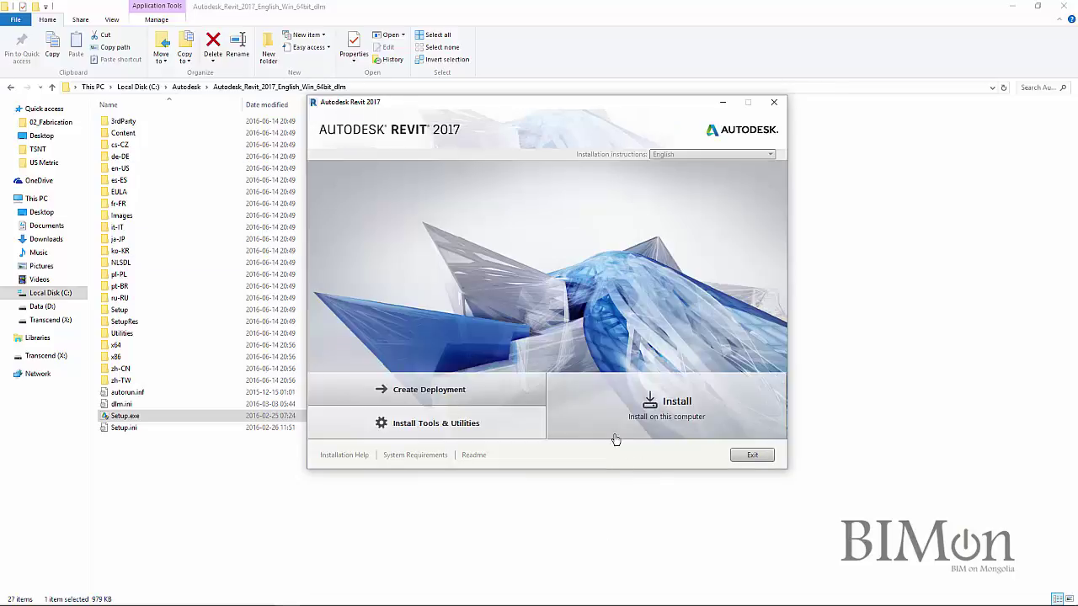
# Start the installation on this computer and accept the license agreement with Mongolia as the country
pyautogui.click(650, 405)
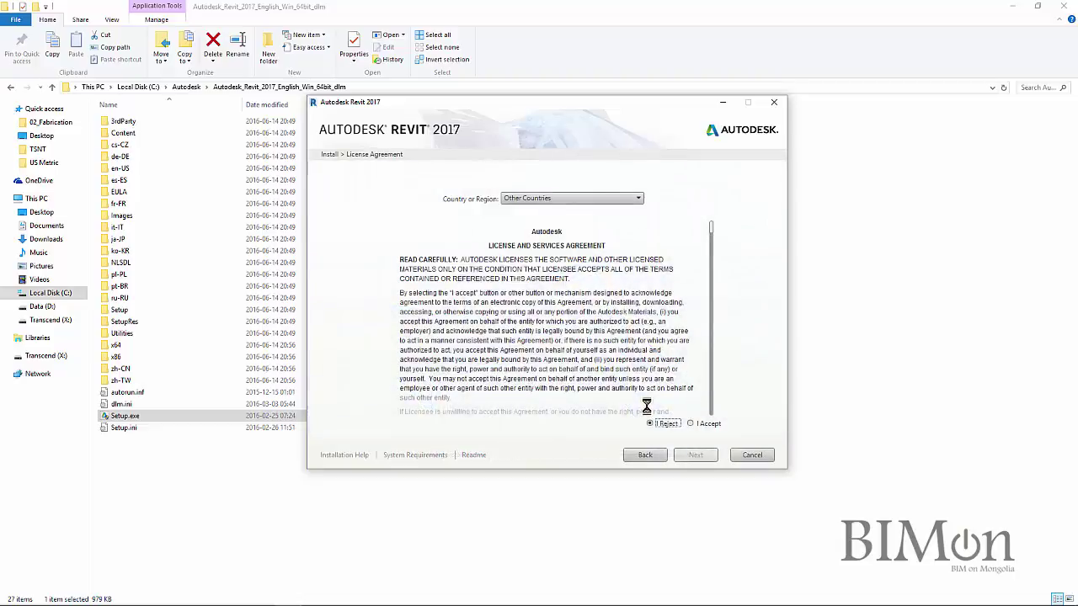
pyautogui.click(564, 198)
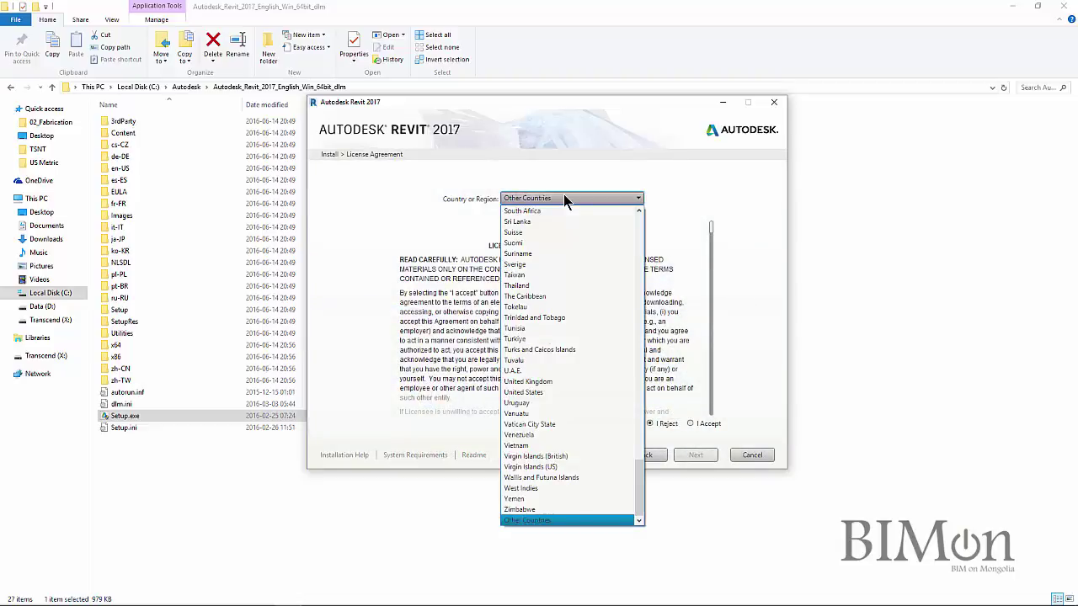
pyautogui.write('mon')
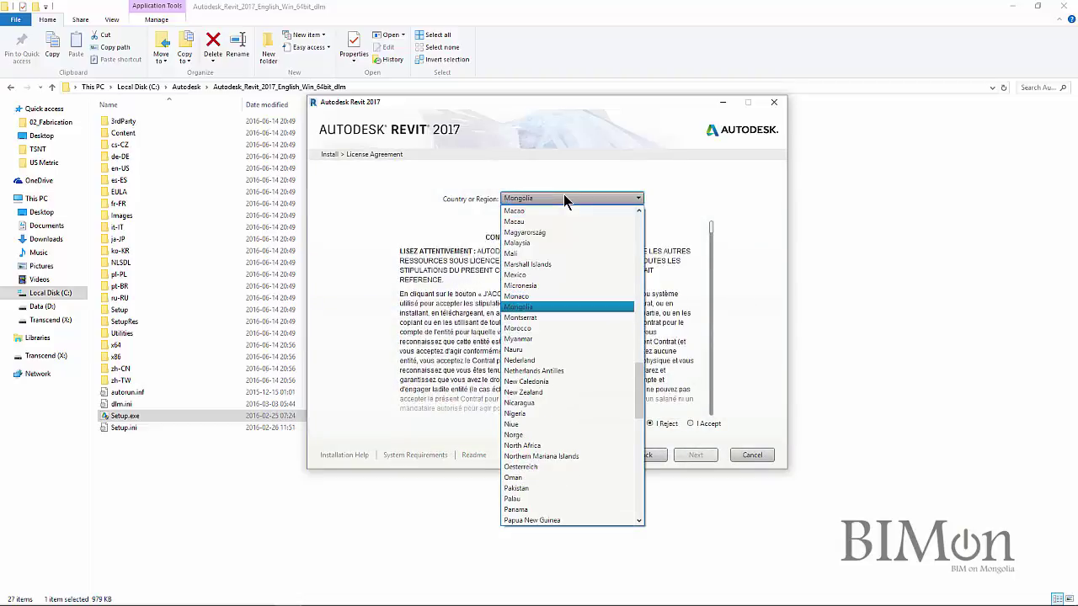
pyautogui.press('Return')
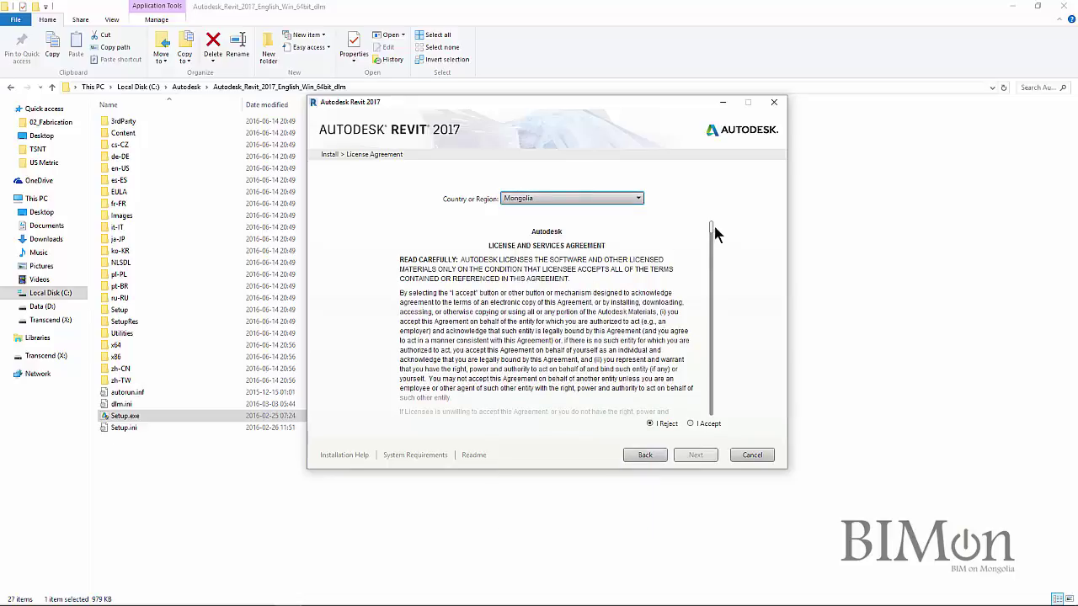
pyautogui.moveTo(712, 230); pyautogui.dragTo(711, 413)
pyautogui.click(692, 424)
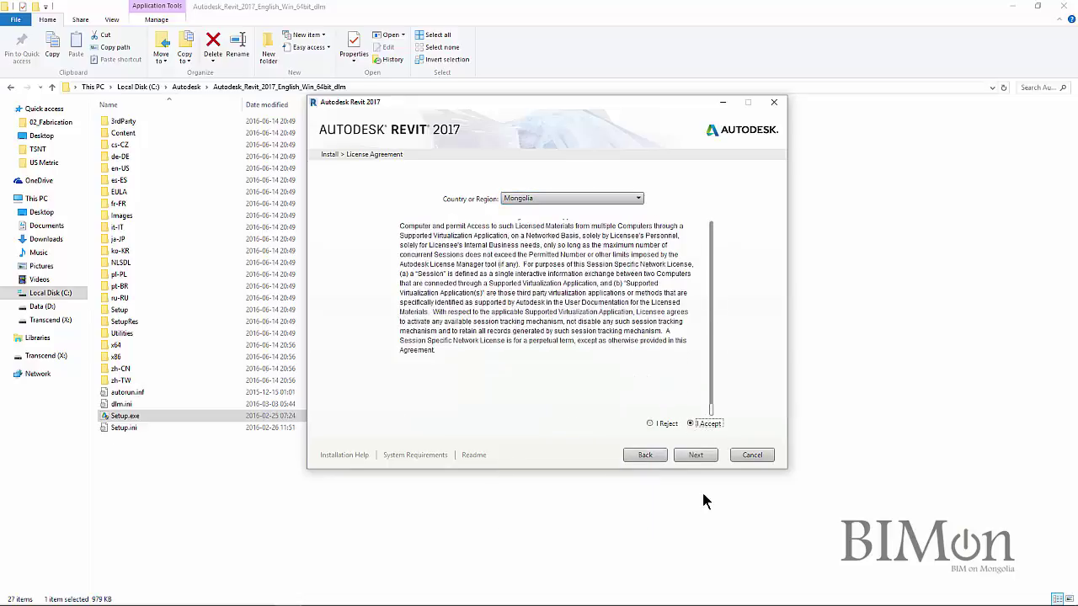
pyautogui.click(697, 456)
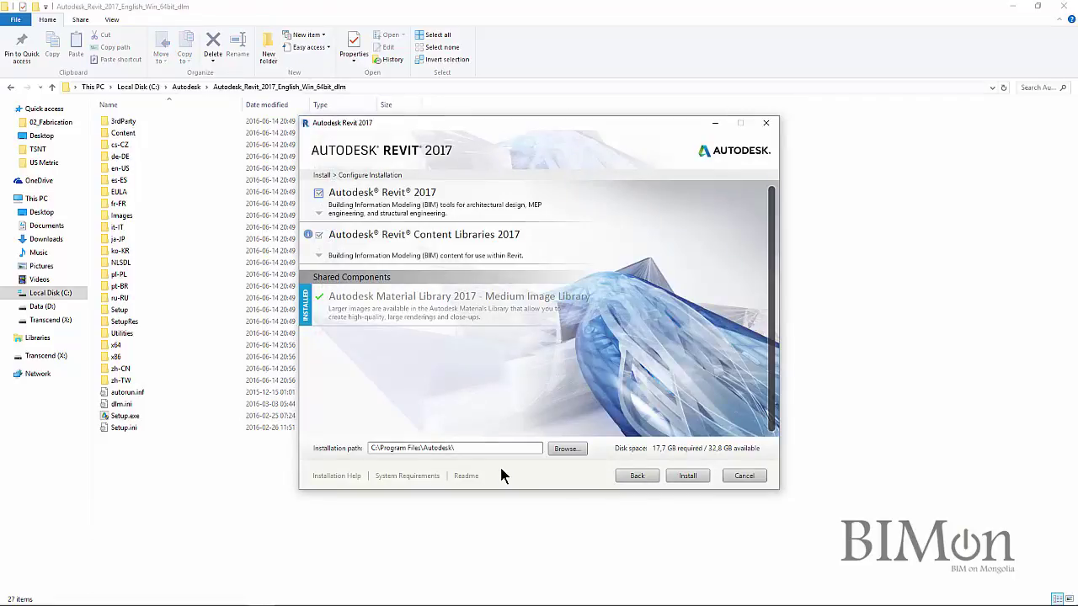
# In the Autodesk Revit 2017 options, exclude the BIM 360 Add-in and the MEP Fabrication Configuration - Imperial, keeping the Metric one
pyautogui.click(460, 211)
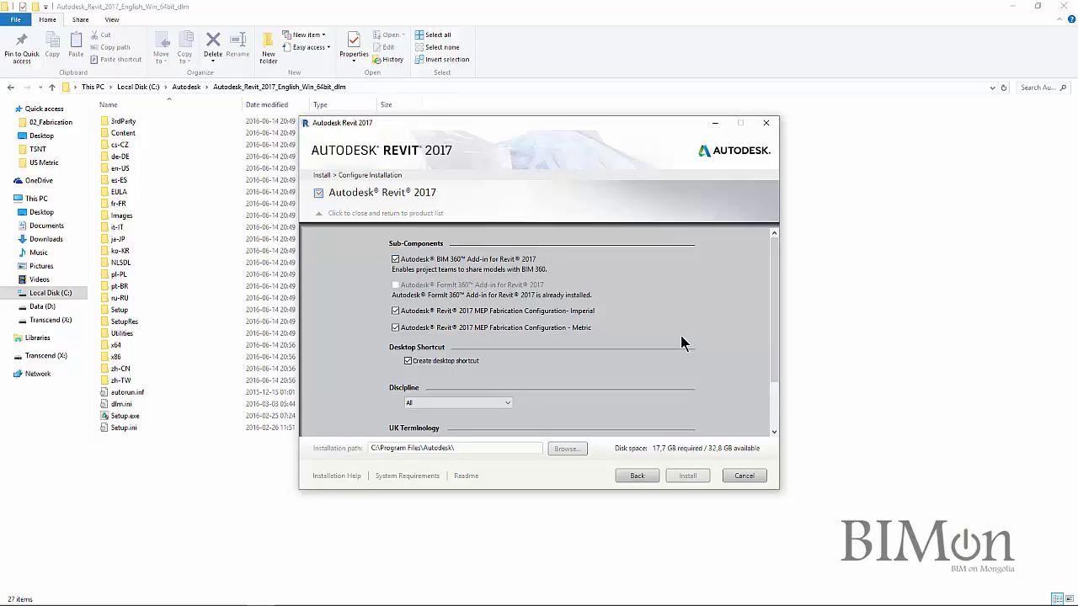
pyautogui.click(395, 259)
pyautogui.click(396, 310)
pyautogui.click(395, 327)
pyautogui.click(396, 328)
# Review the discipline choices and project path in the Revit 2017 options, and return to the product list
pyautogui.scroll(-3, 547, 348)
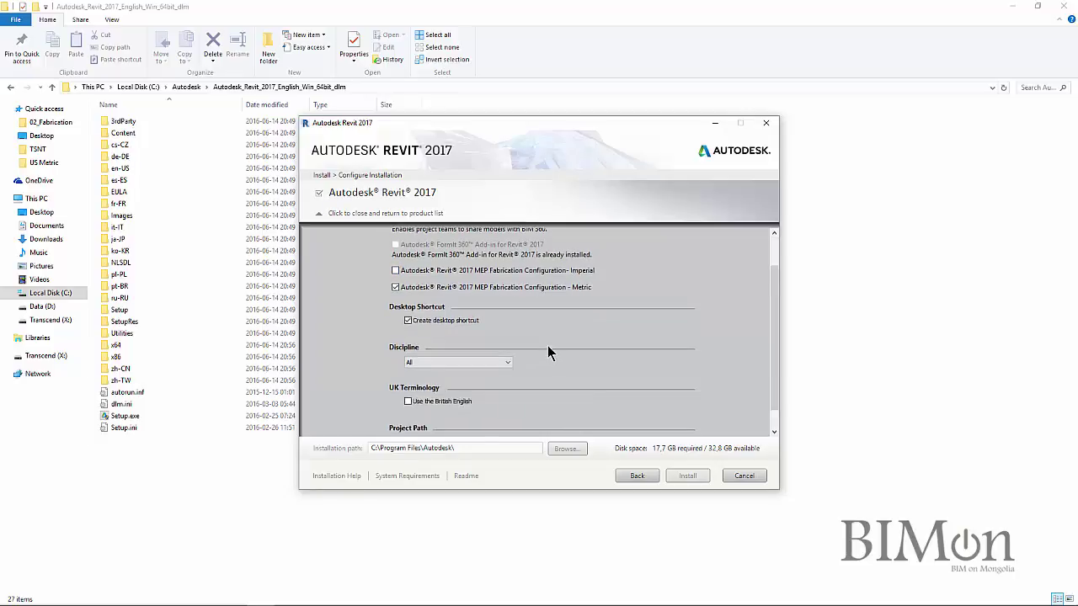
pyautogui.click(465, 343)
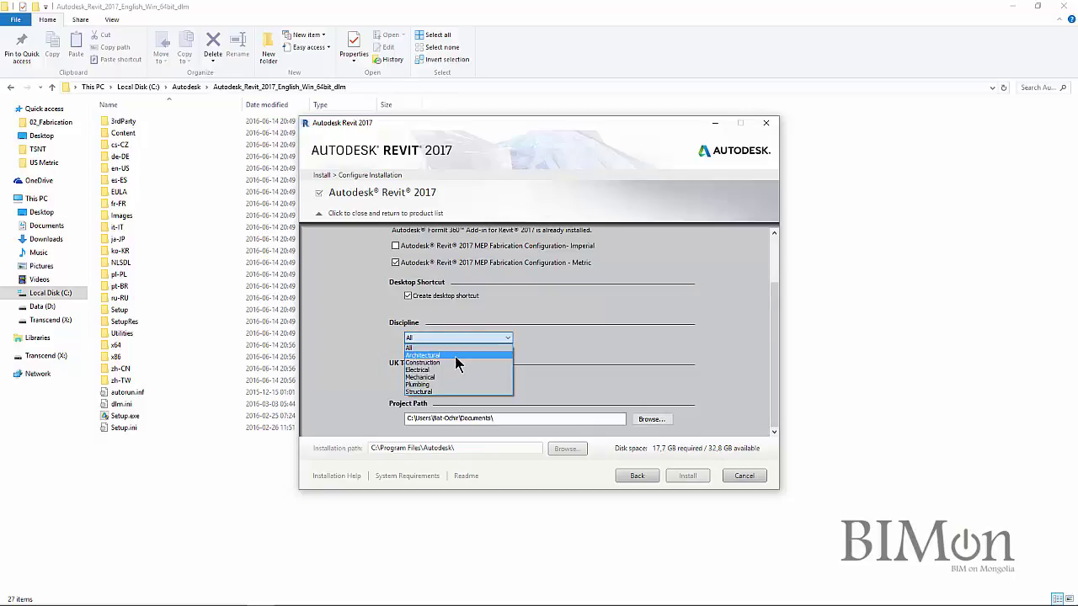
pyautogui.click(587, 358)
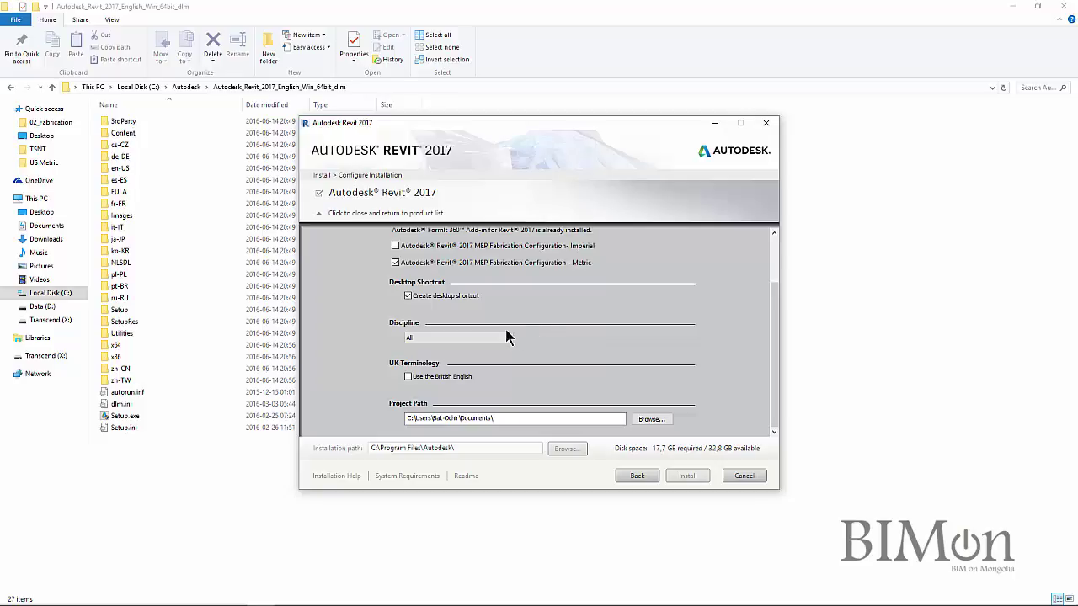
pyautogui.click(473, 336)
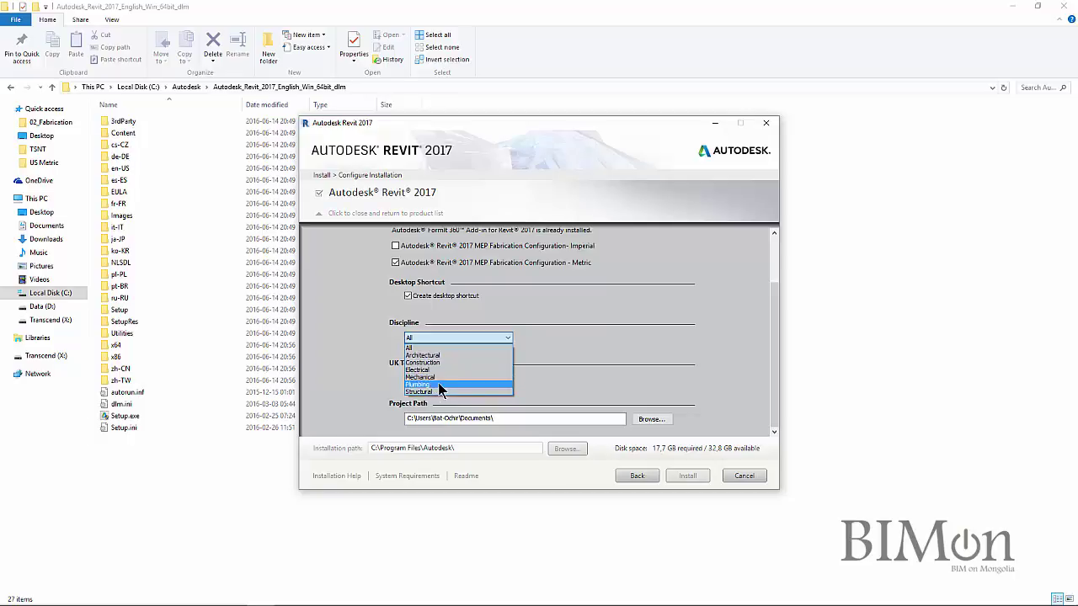
pyautogui.click(585, 339)
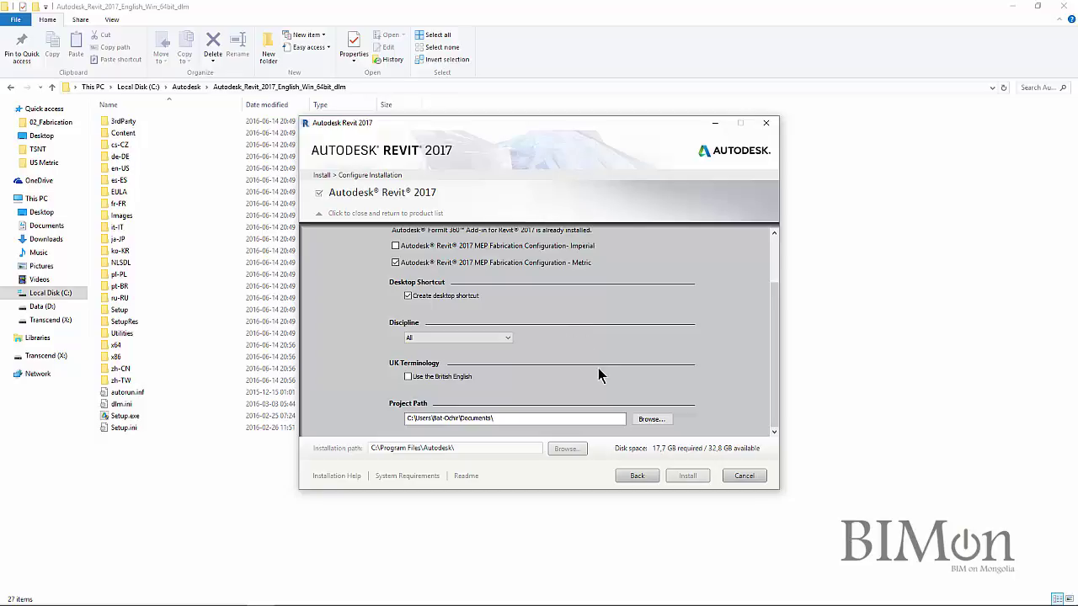
pyautogui.click(522, 418)
pyautogui.click(497, 418)
pyautogui.scroll(5, 755, 402)
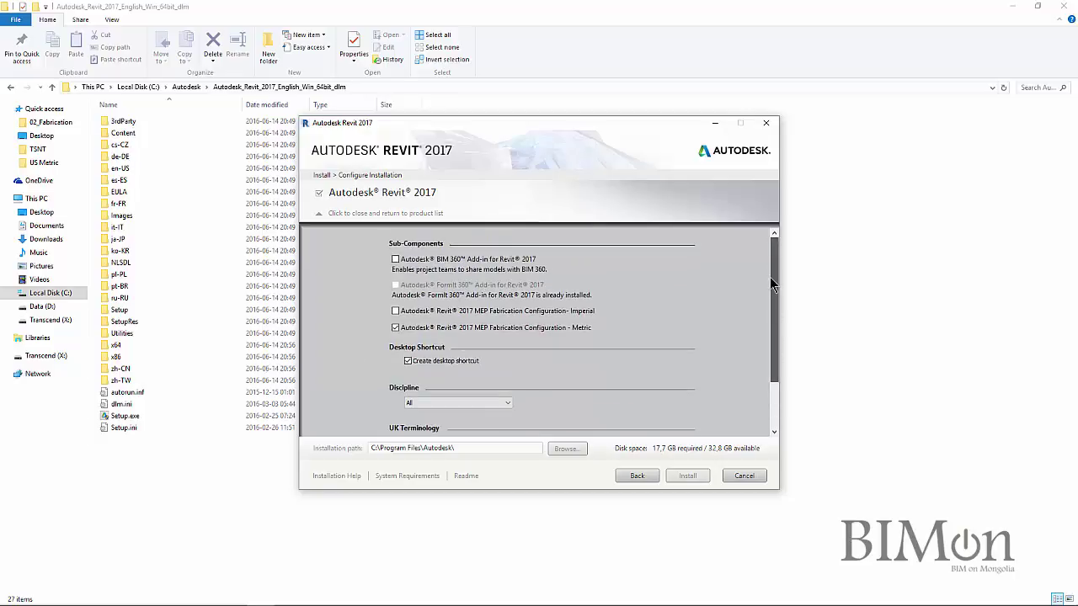
pyautogui.click(404, 214)
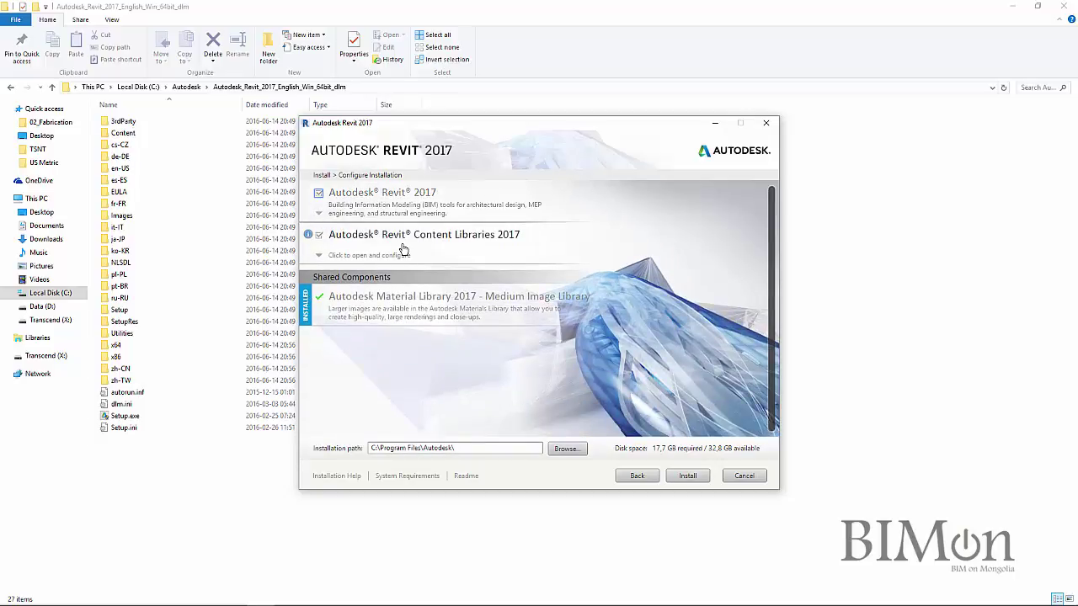
# Open the Revit Content Libraries 2017 options and deselect every English content pack from Australia to US Metric
pyautogui.click(404, 250)
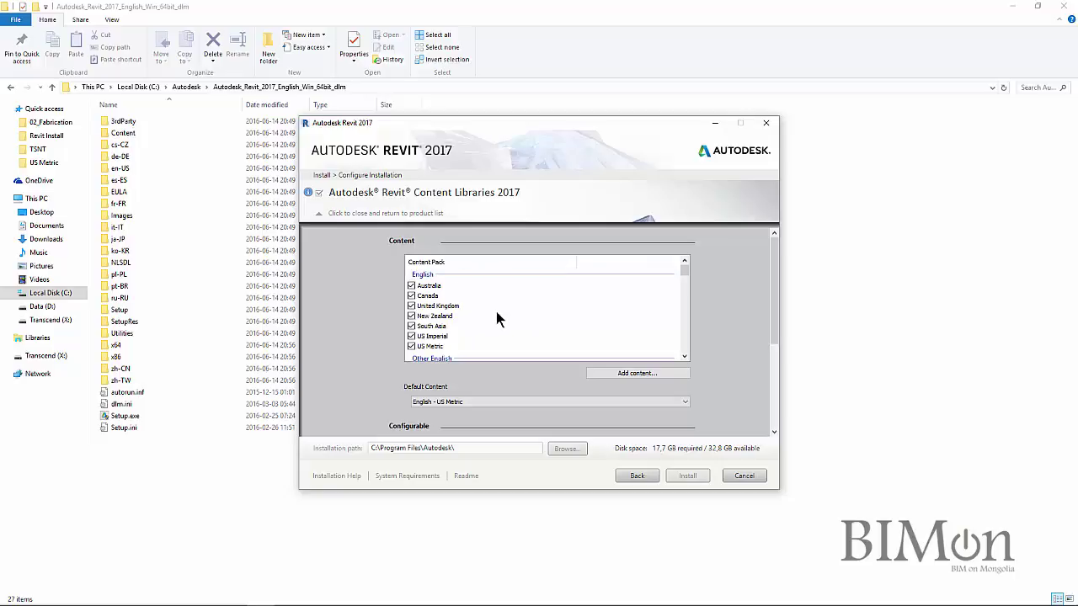
pyautogui.scroll(-5, 496, 312)
pyautogui.scroll(3, 491, 315)
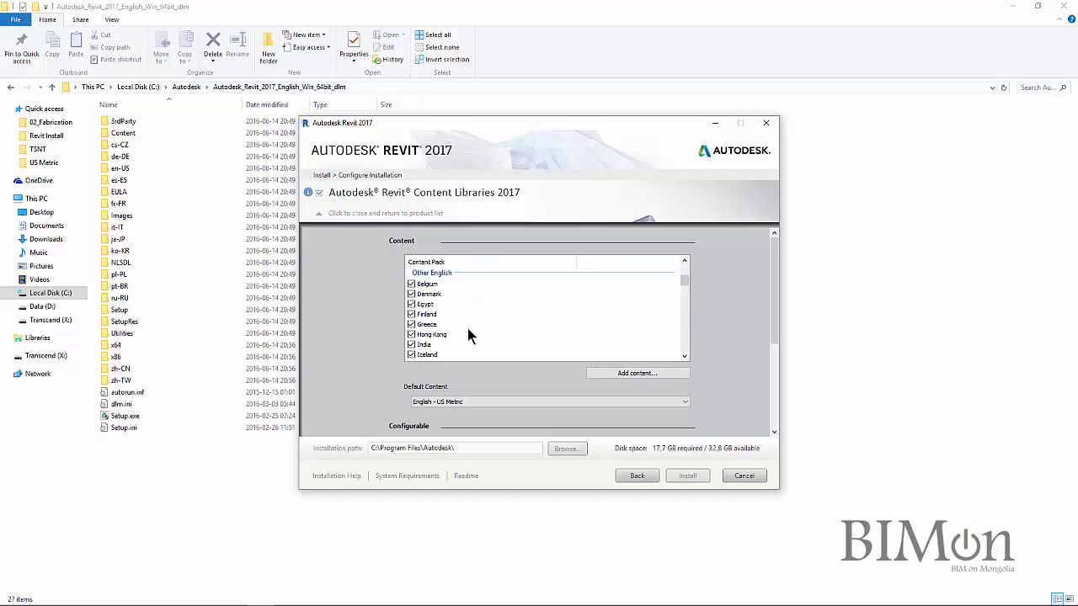
pyautogui.scroll(-6, 469, 335)
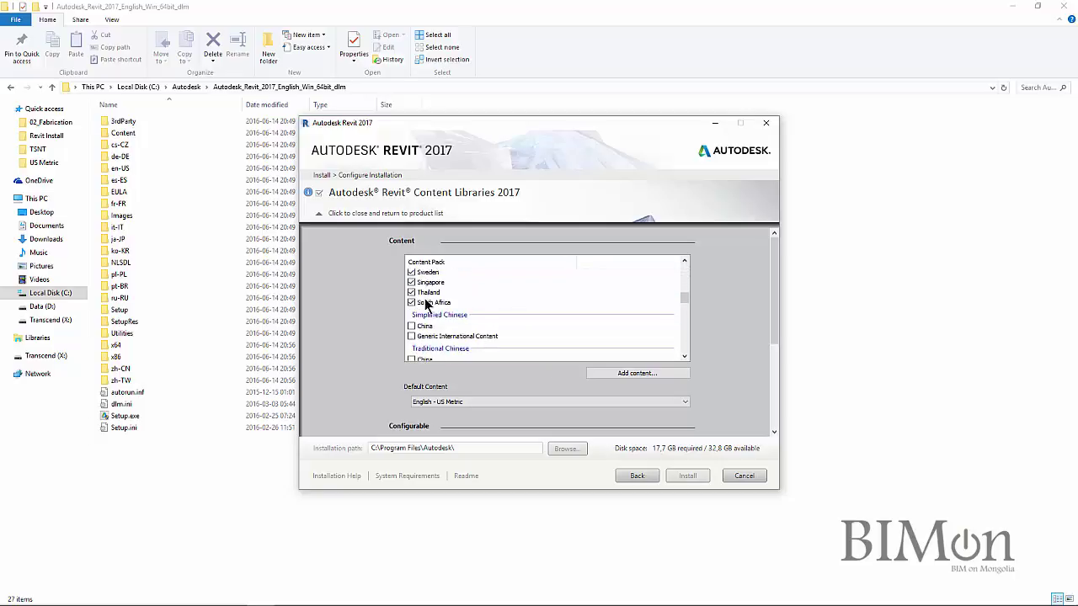
pyautogui.scroll(8, 461, 310)
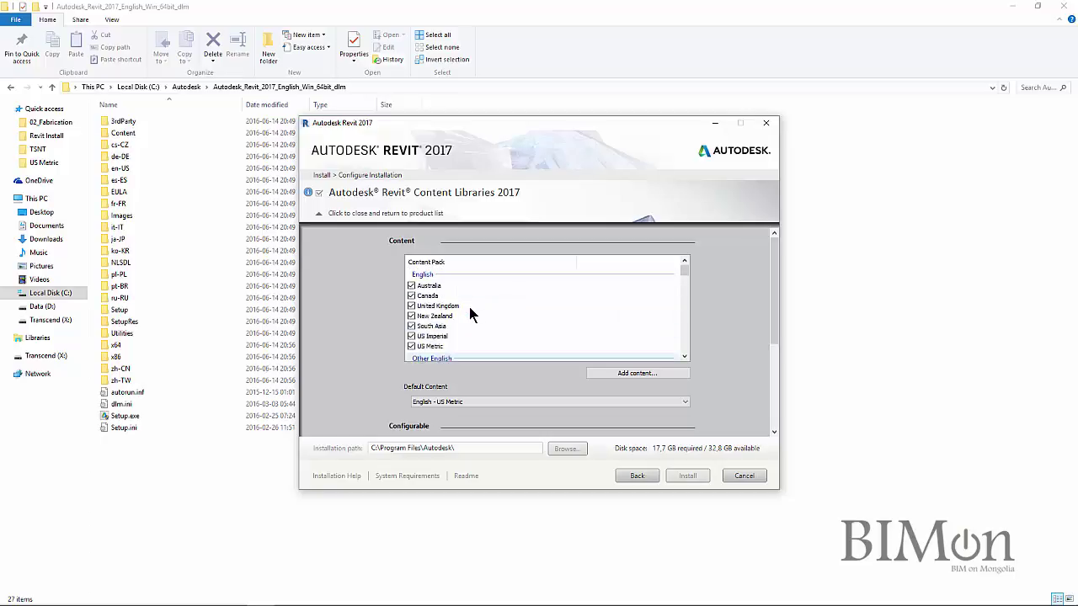
pyautogui.click(410, 285)
pyautogui.click(411, 295)
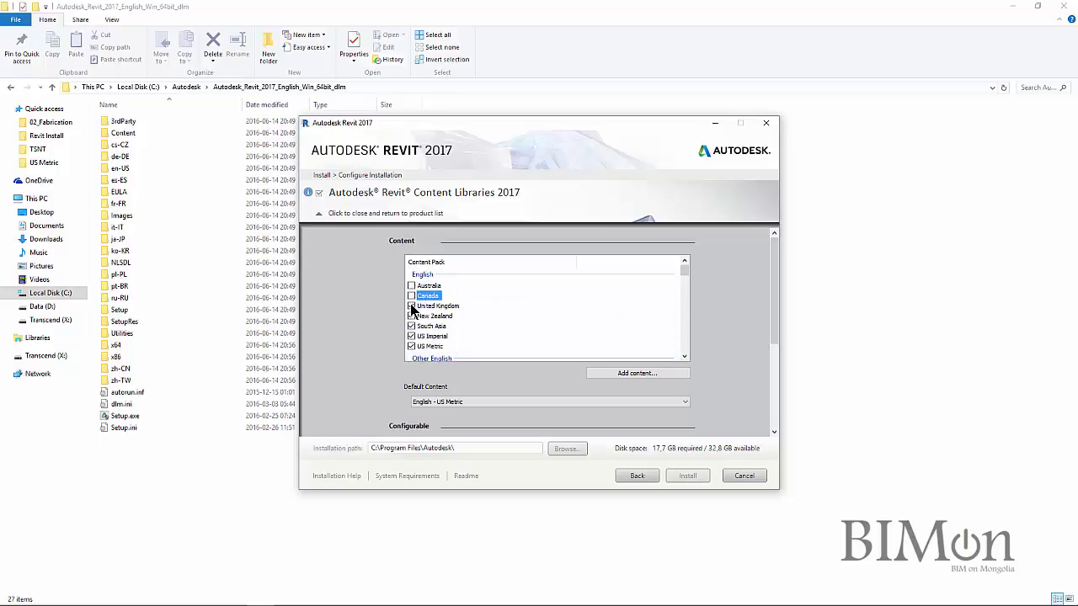
pyautogui.click(411, 306)
pyautogui.click(411, 316)
pyautogui.click(411, 325)
pyautogui.click(411, 336)
pyautogui.click(411, 344)
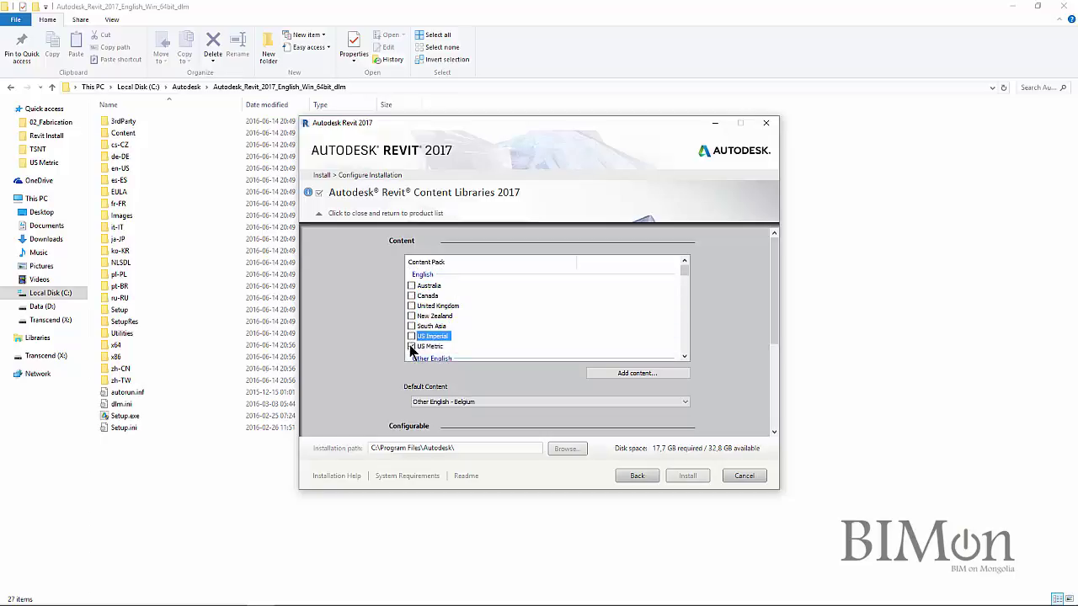
# Deselect the Other English content packs from Belgium through Malaysia
pyautogui.scroll(-3, 440, 315)
pyautogui.scroll(3, 441, 319)
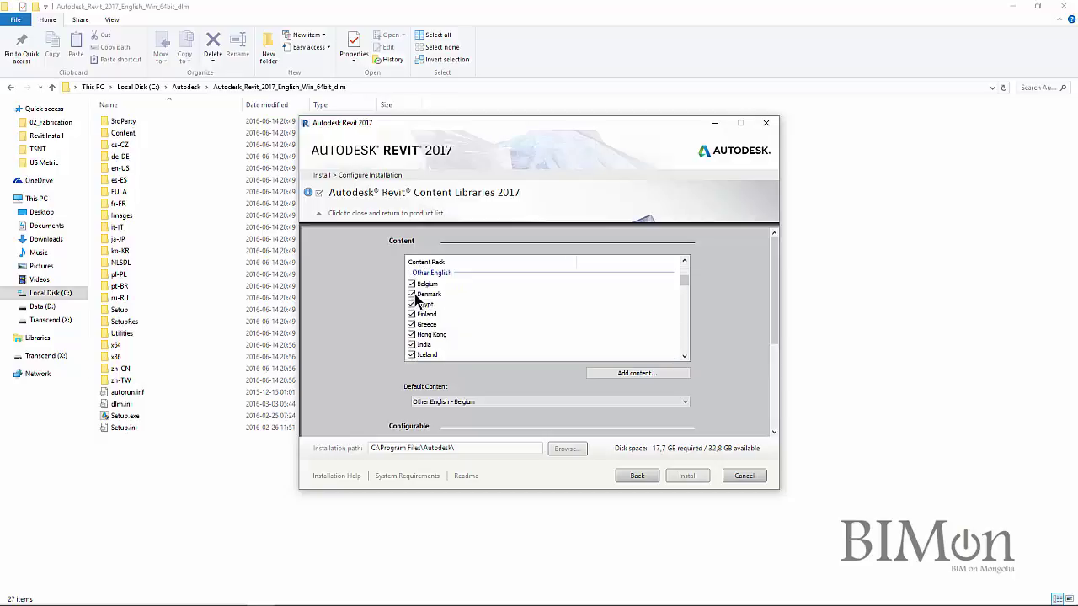
pyautogui.click(410, 285)
pyautogui.click(411, 294)
pyautogui.click(411, 304)
pyautogui.click(411, 314)
pyautogui.click(411, 324)
pyautogui.click(411, 334)
pyautogui.scroll(-1, 411, 334)
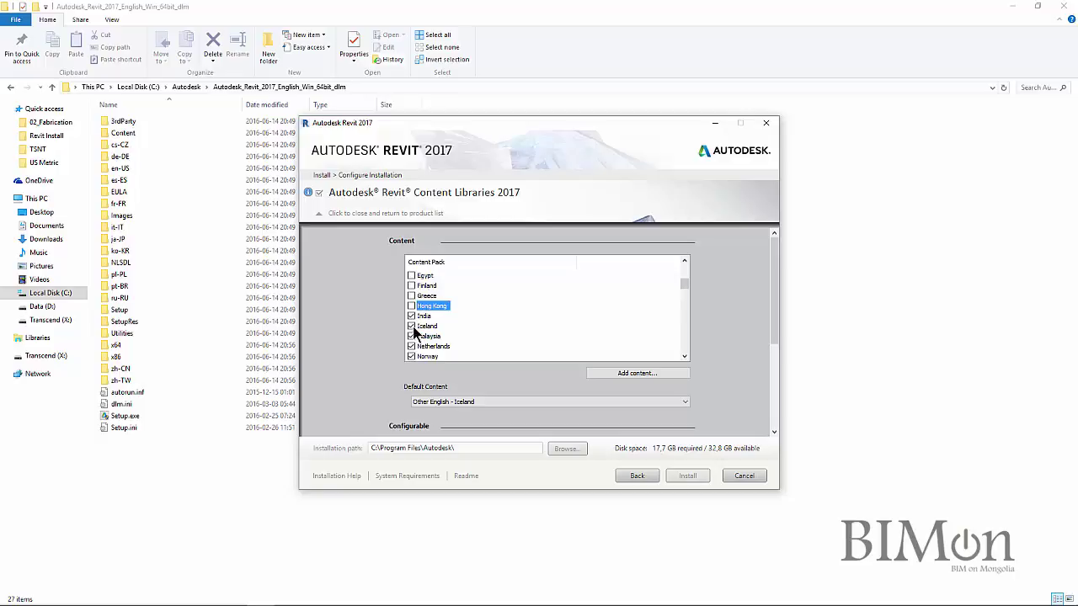
pyautogui.click(411, 316)
pyautogui.click(411, 326)
pyautogui.click(411, 336)
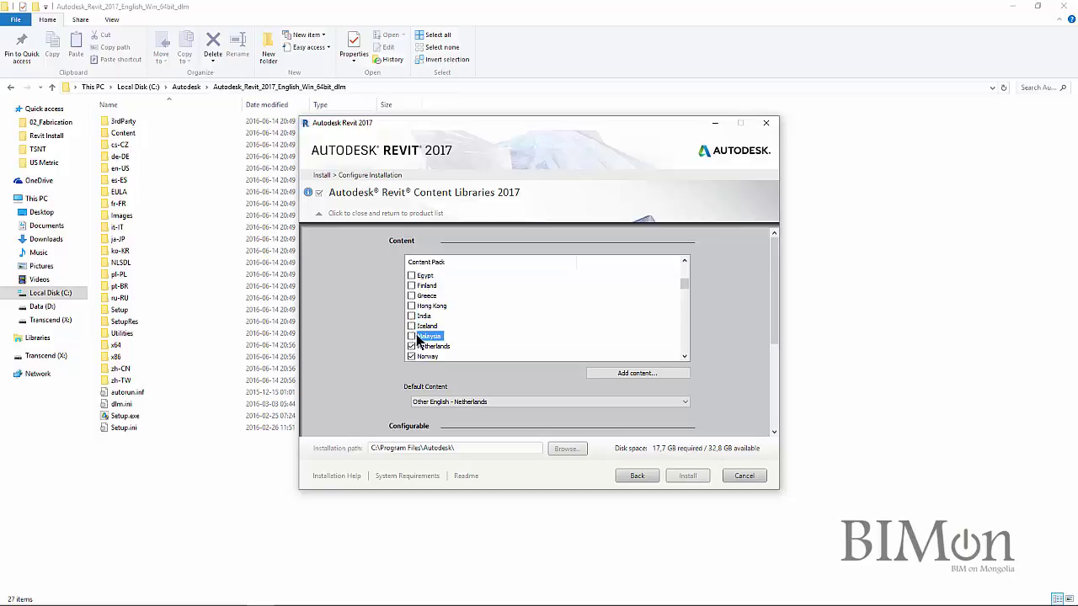
# Deselect the remaining Other English content packs from Netherlands through South Africa
pyautogui.scroll(-2, 413, 341)
pyautogui.click(411, 289)
pyautogui.click(411, 299)
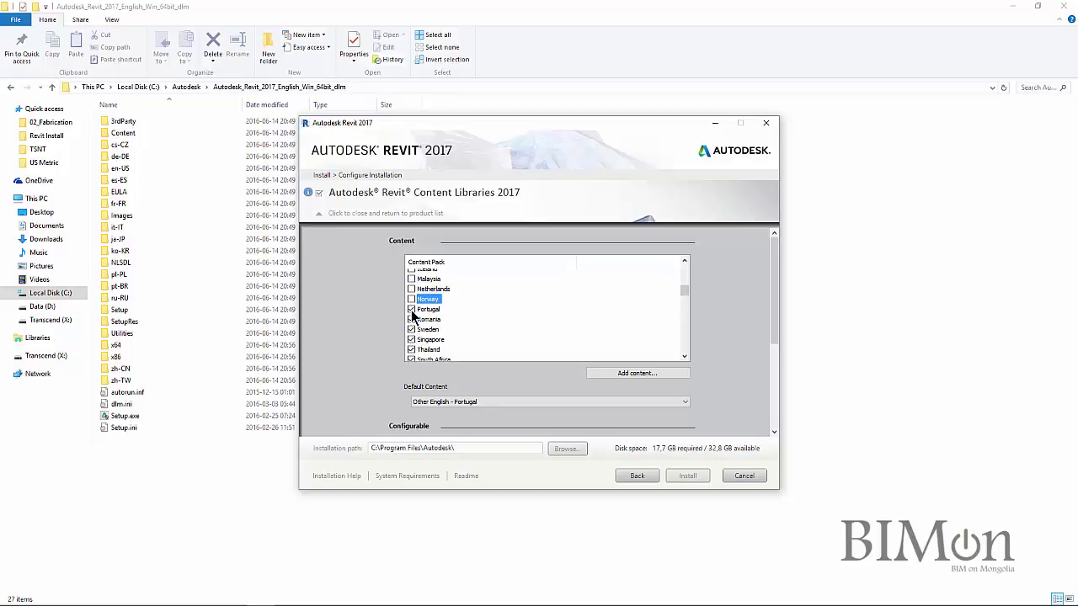
pyautogui.click(411, 309)
pyautogui.click(411, 319)
pyautogui.click(411, 329)
pyautogui.click(411, 339)
pyautogui.scroll(-2, 421, 341)
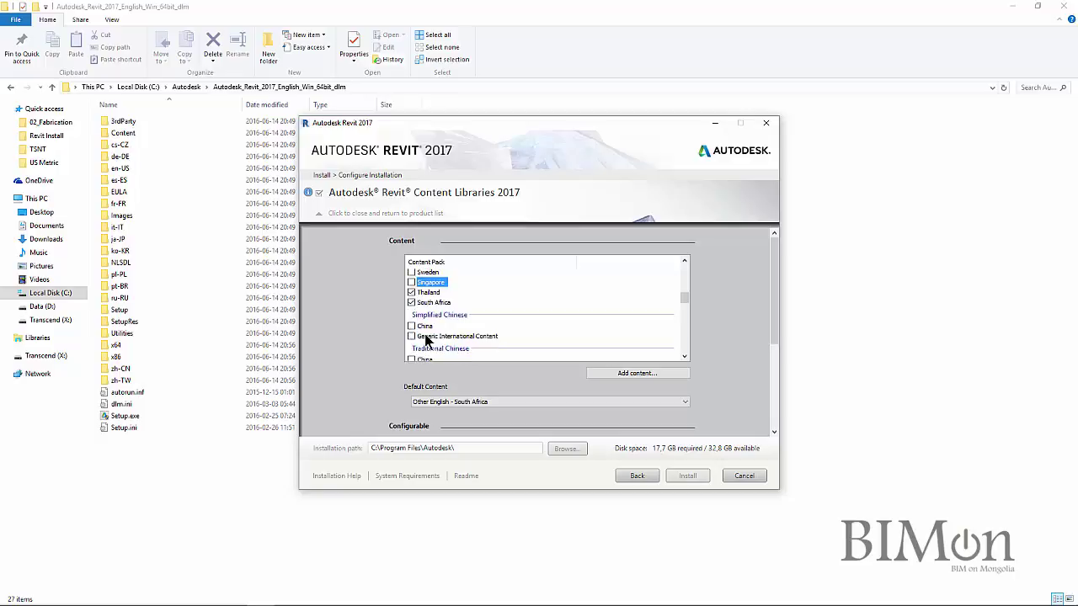
pyautogui.click(411, 293)
pyautogui.click(411, 303)
pyautogui.scroll(-2, 503, 317)
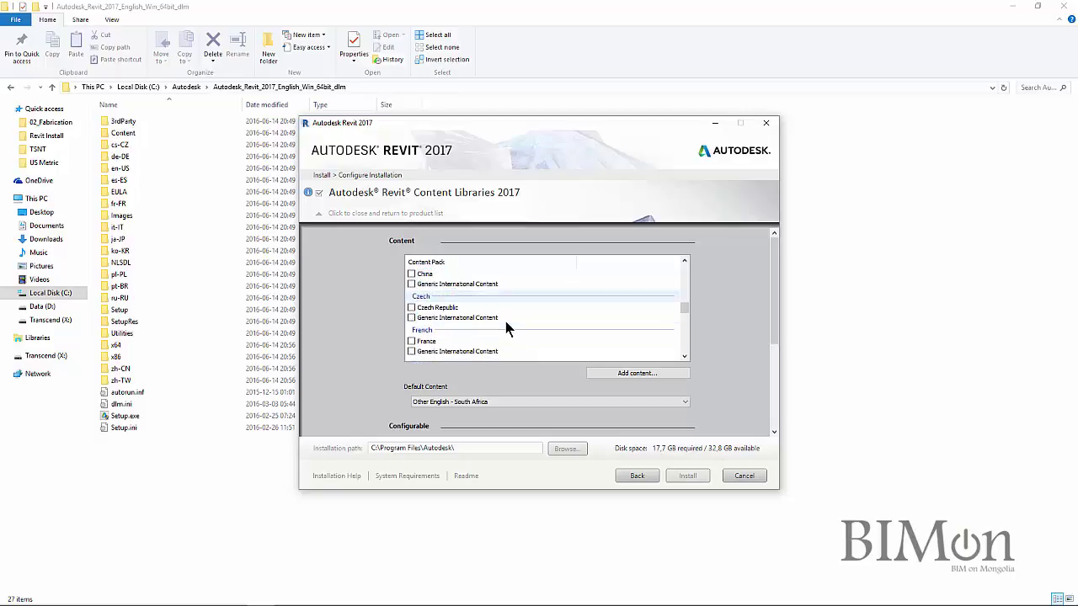
pyautogui.scroll(-2, 504, 323)
pyautogui.scroll(10, 502, 322)
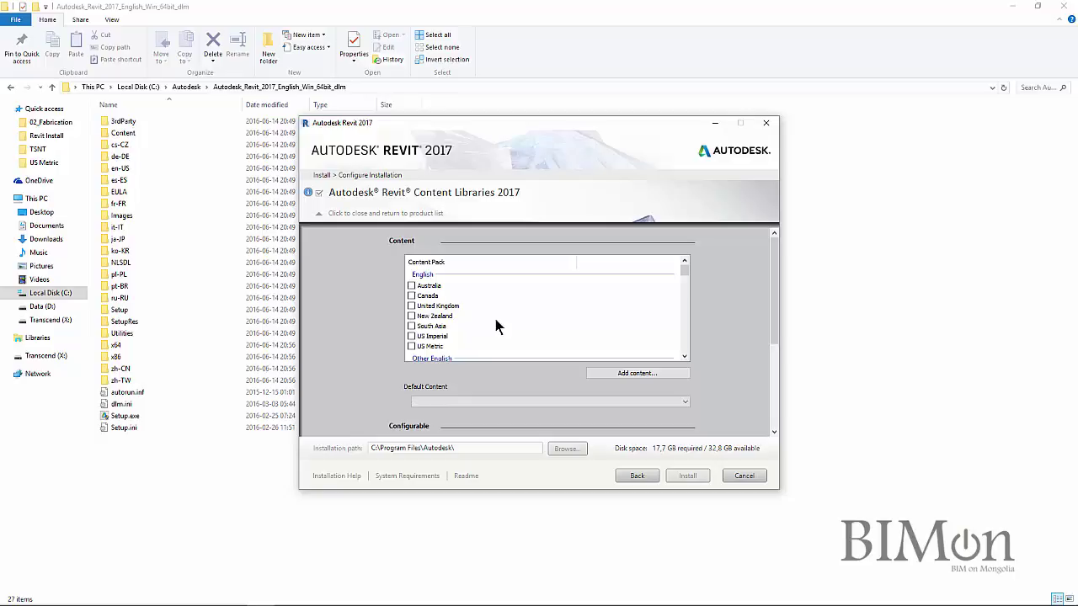
# Select the United Kingdom and US Imperial content packs and set the default content to English - United Kingdom
pyautogui.click(411, 346)
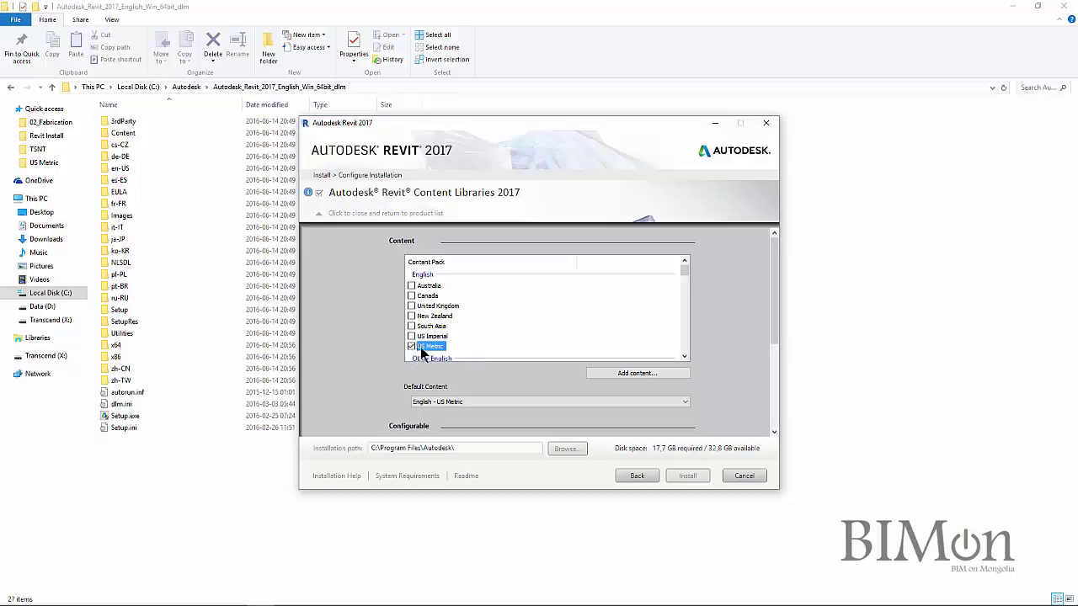
pyautogui.click(411, 305)
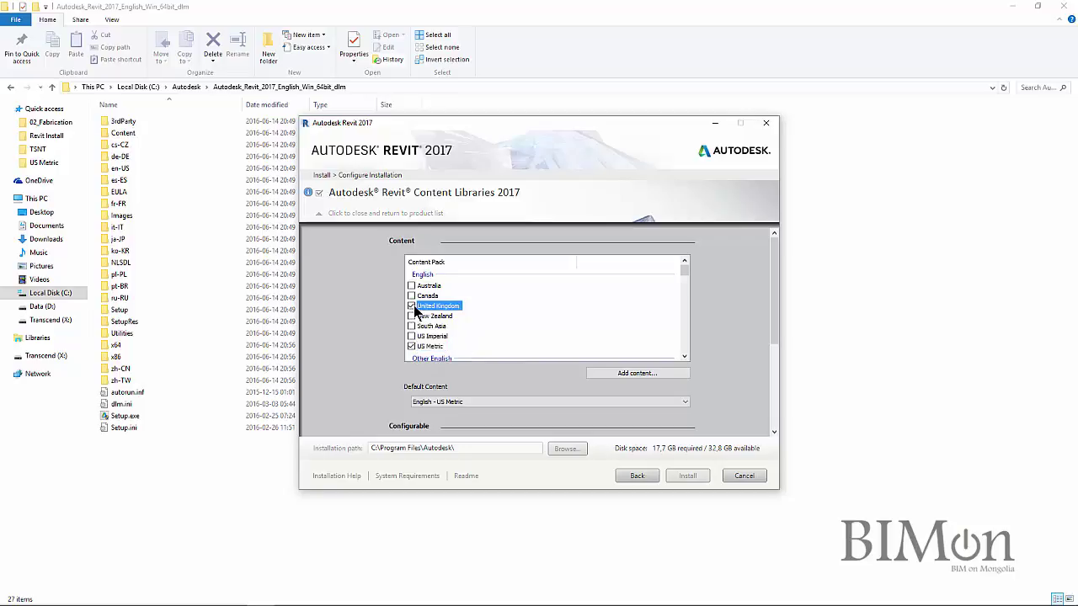
pyautogui.click(515, 336)
pyautogui.click(485, 404)
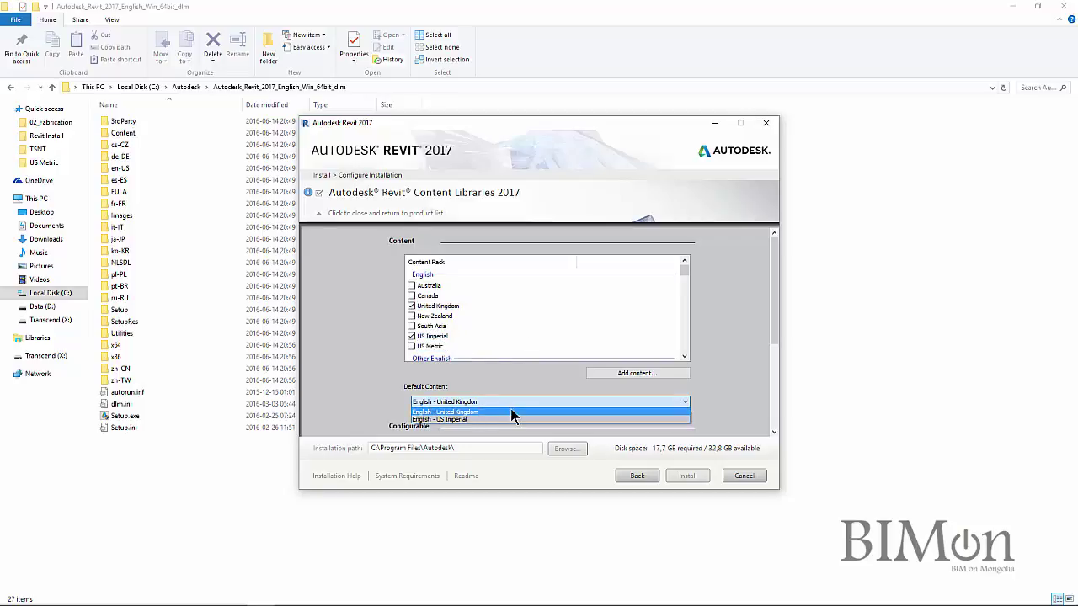
pyautogui.click(465, 412)
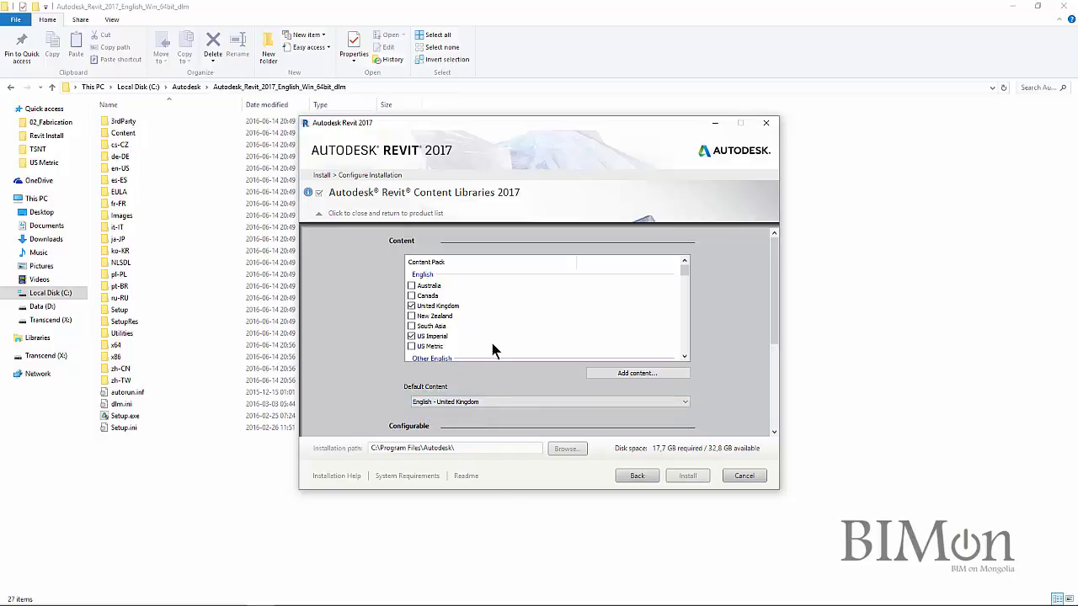
# Deselect the United Kingdom and US Imperial content packs
pyautogui.click(411, 306)
pyautogui.click(411, 336)
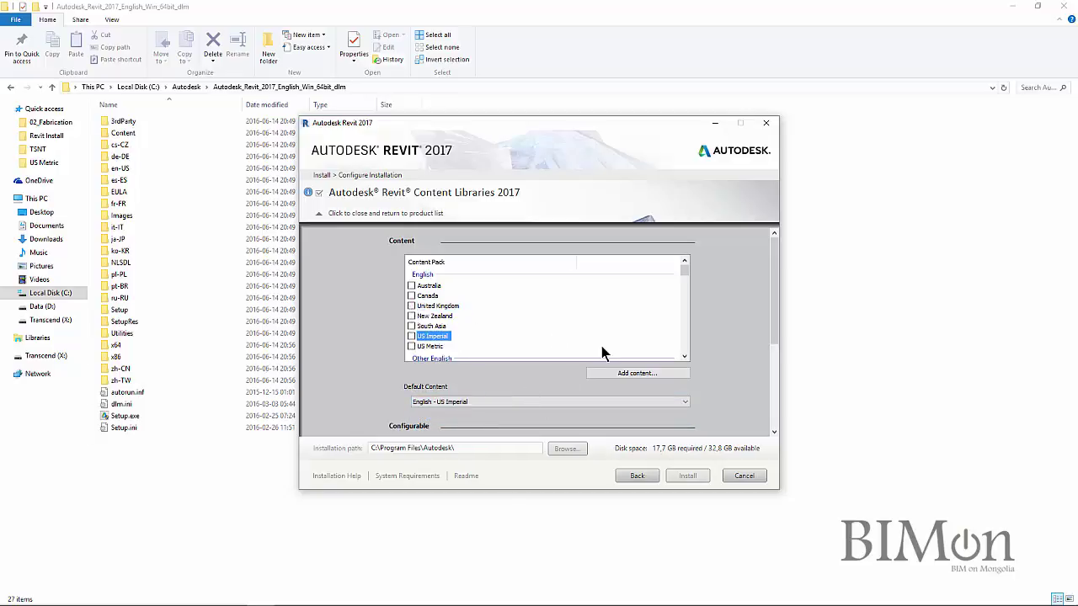
# Close the Content Libraries options after reviewing the configurable content paths, and start the Revit 2017 installation
pyautogui.moveTo(684, 274); pyautogui.dragTo(693, 380)
pyautogui.scroll(-3, 706, 400)
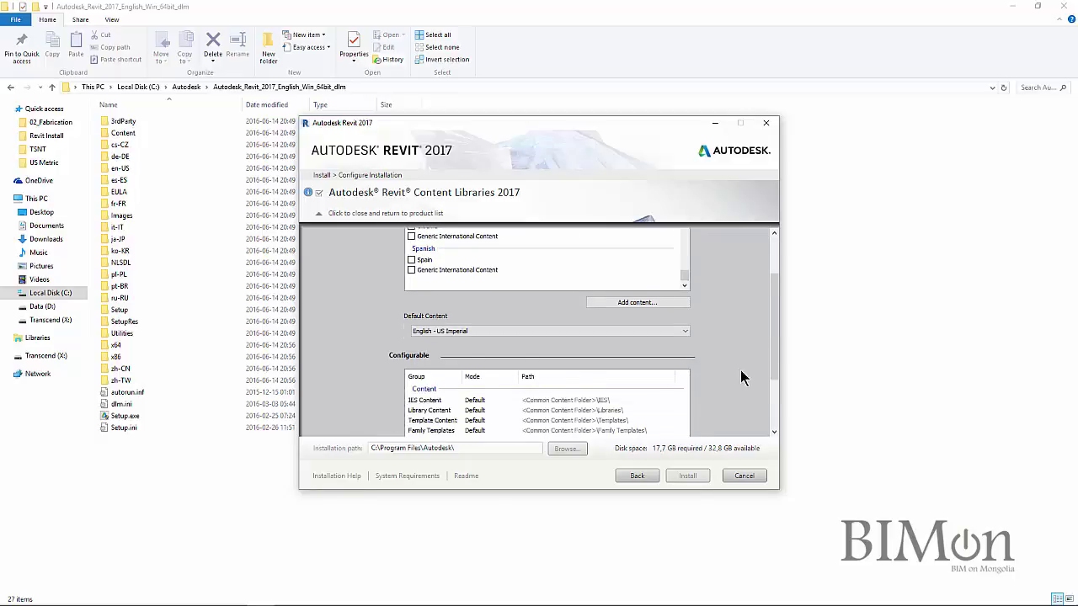
pyautogui.moveTo(772, 348); pyautogui.dragTo(773, 407)
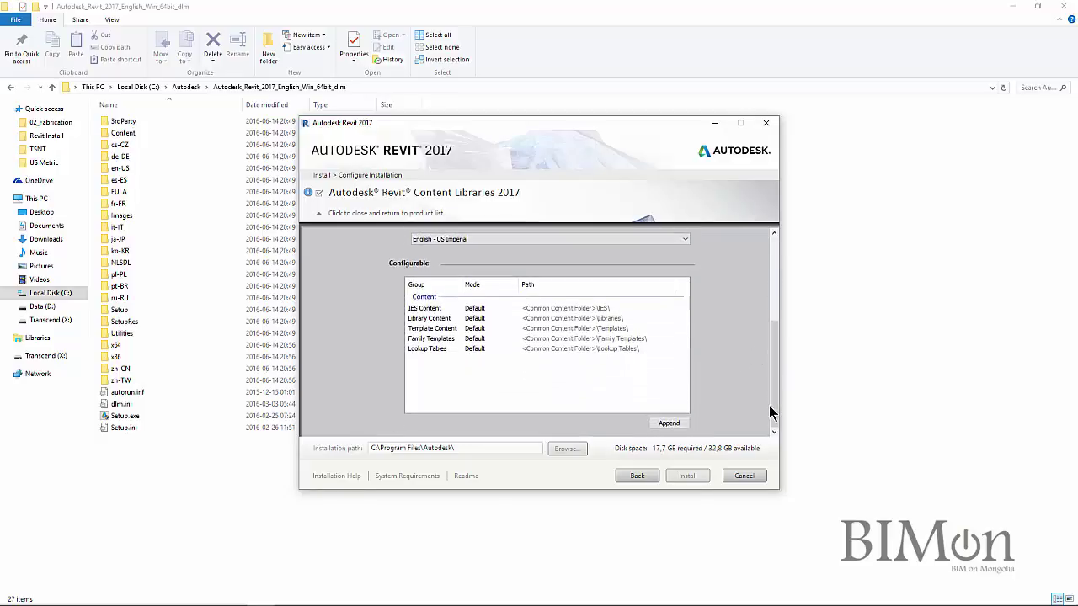
pyautogui.click(417, 213)
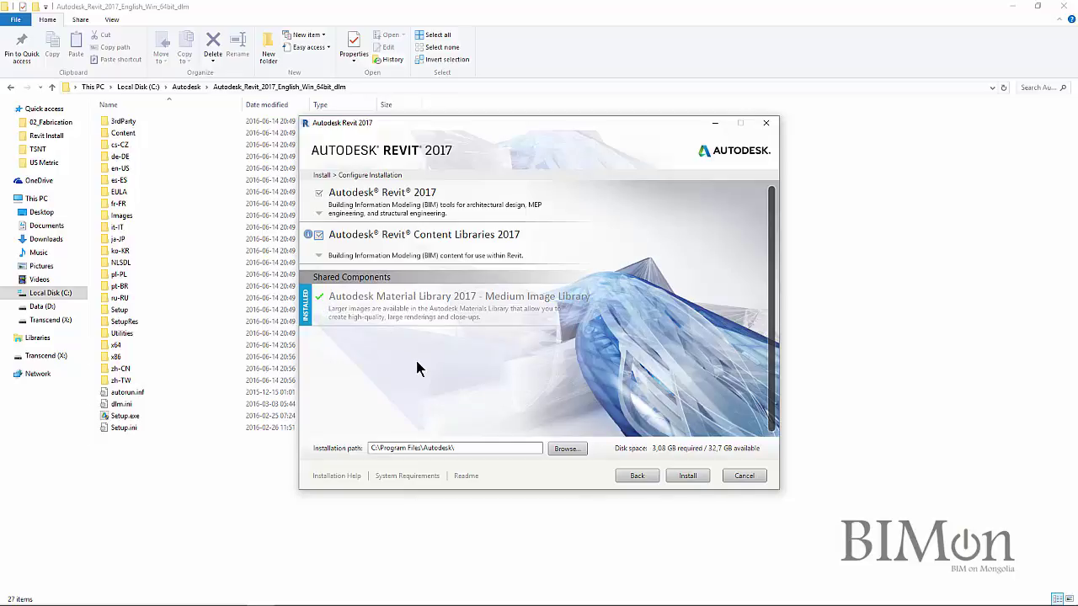
pyautogui.click(688, 476)
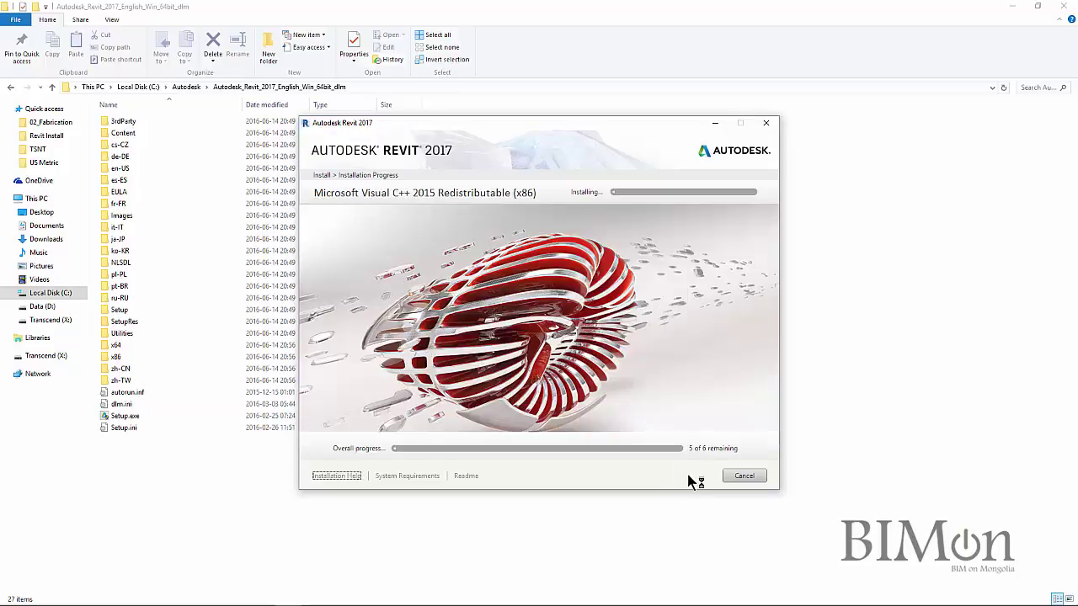